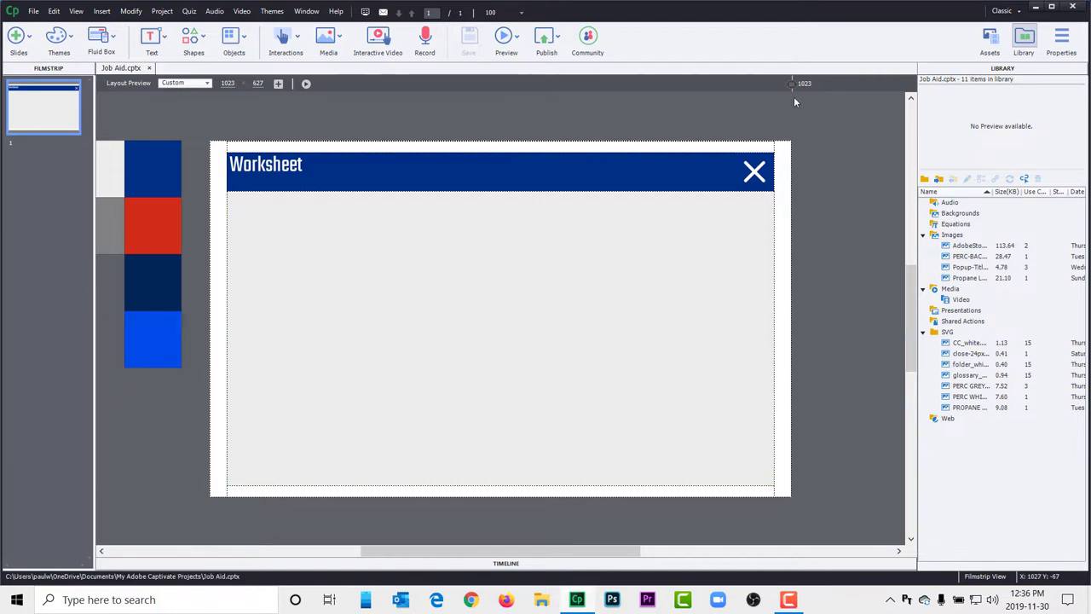
Test the popup reflow at narrow width, restore Desktop (1024), and inspect the outer and inner fluid boxes
drag(793, 84, 621, 84)
drag(419, 117, 771, 153)
click(775, 156)
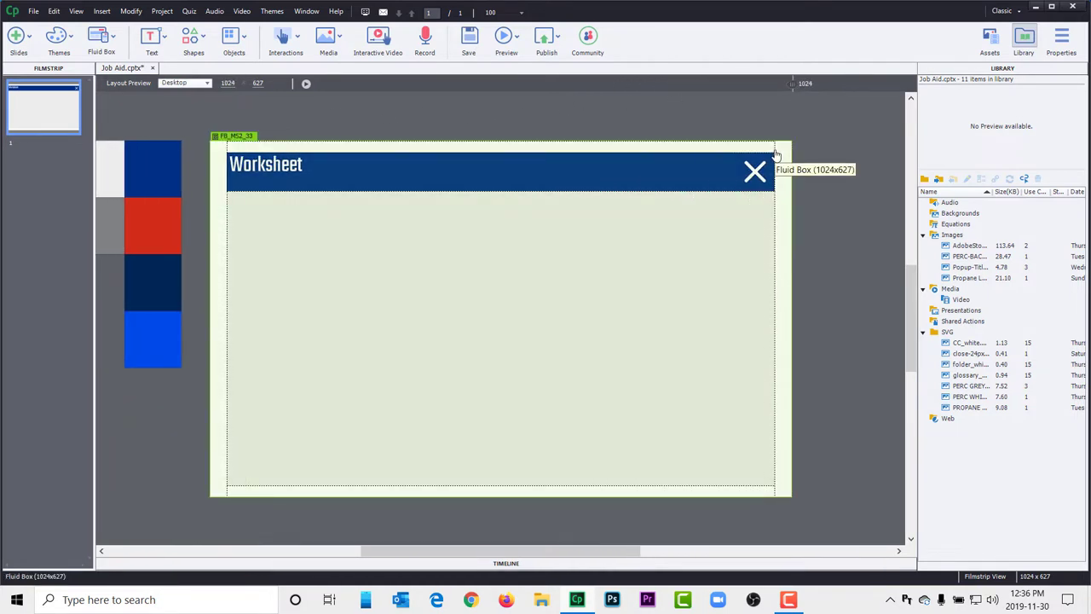
click(808, 187)
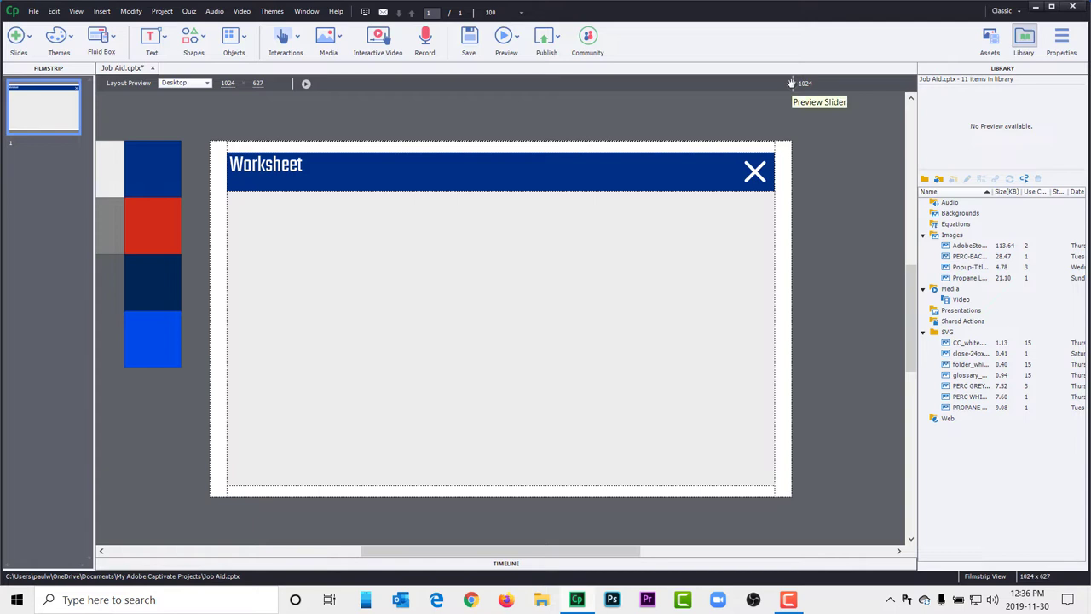
click(546, 311)
click(540, 305)
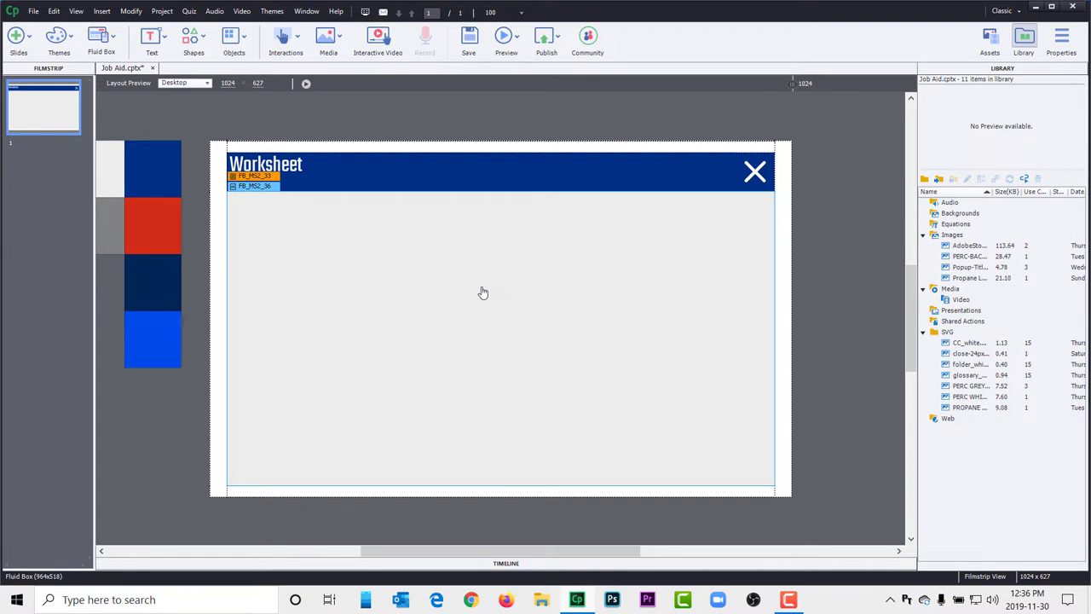
Insert a Web object (Web_7) into the Worksheet popup's content fluid box
click(244, 41)
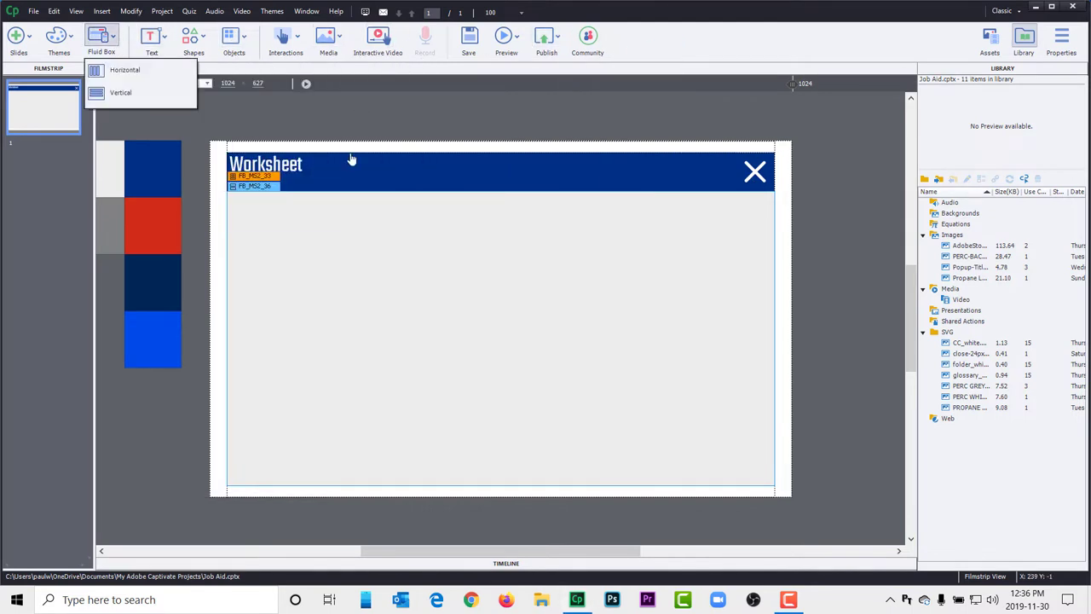
click(328, 35)
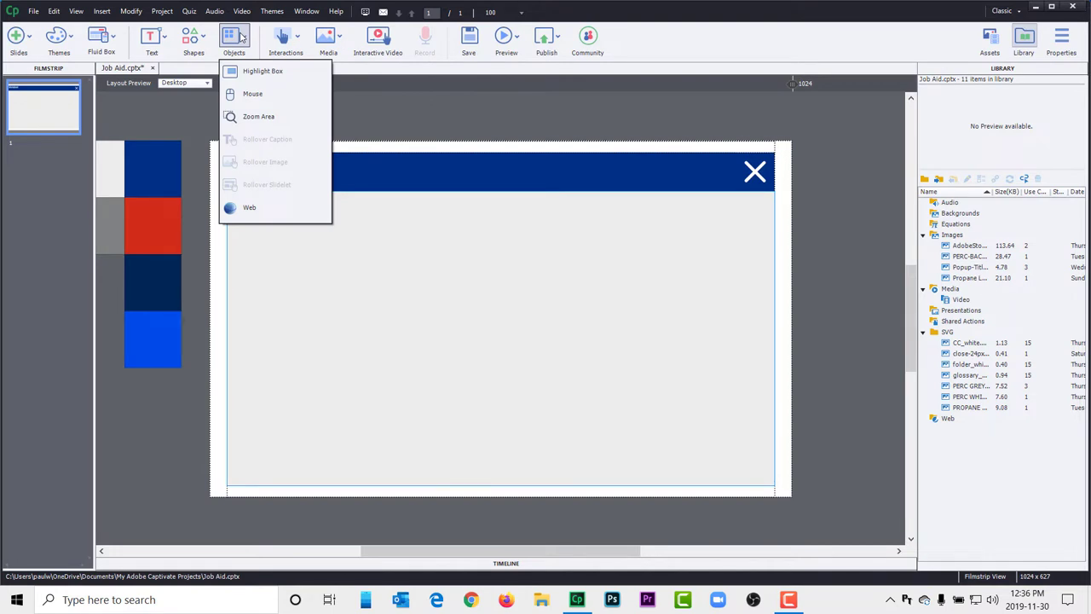
click(247, 208)
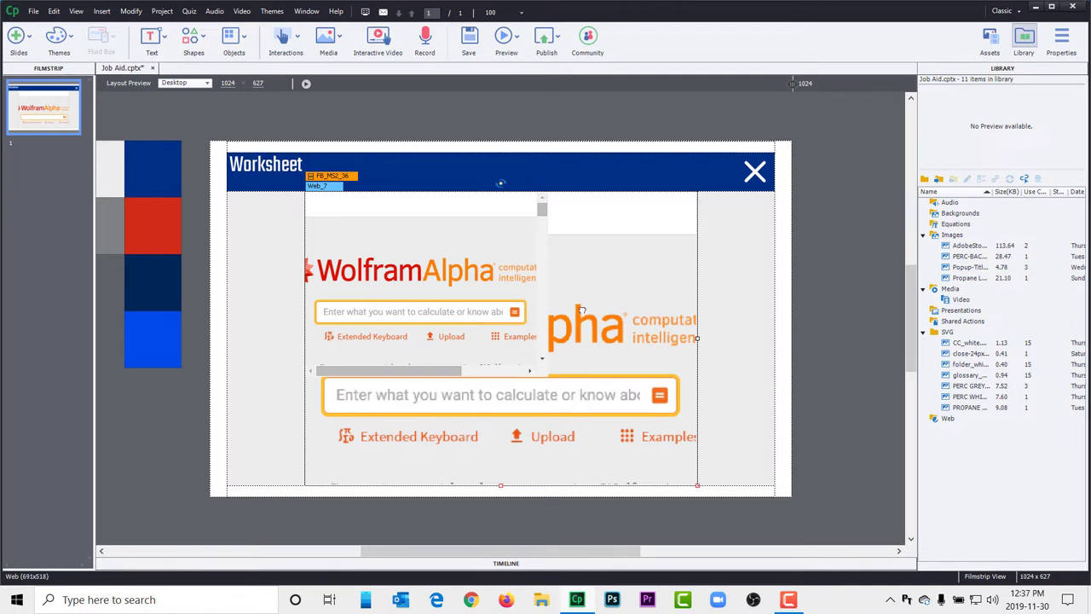
Turn off Maintain aspect ratio for Web_7 in its Properties
click(1070, 45)
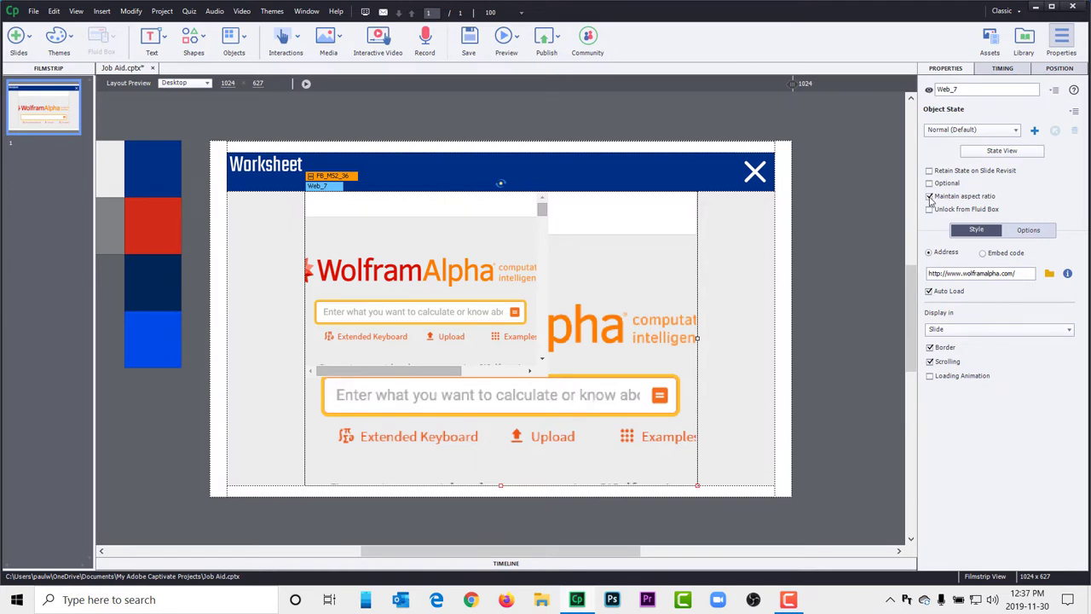
click(929, 196)
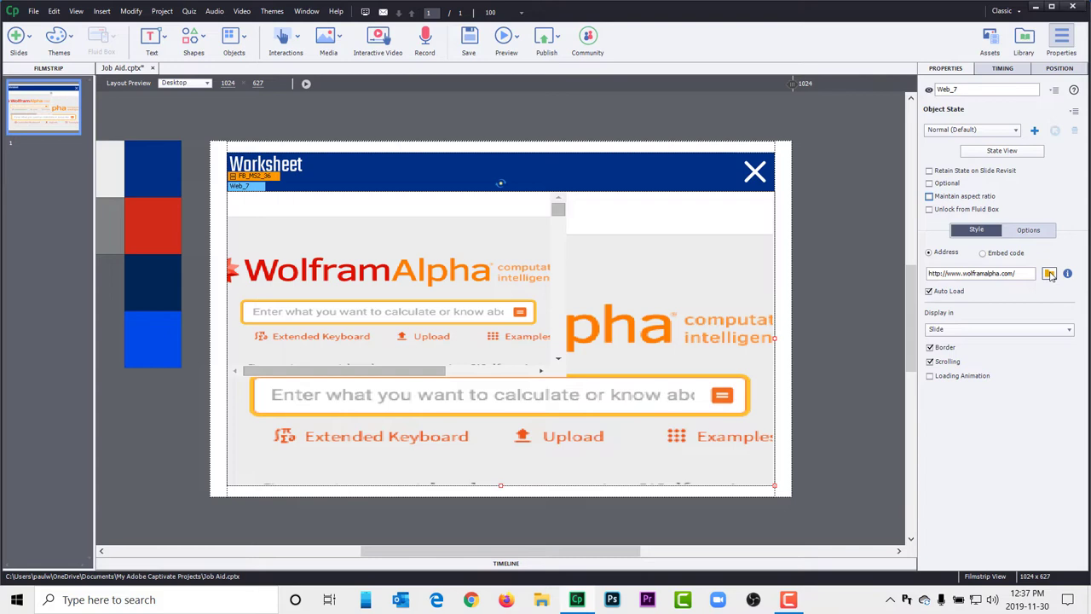
Set Web_7's address to the Learning Curve Worksheet.pdf file on the Desktop
click(1049, 274)
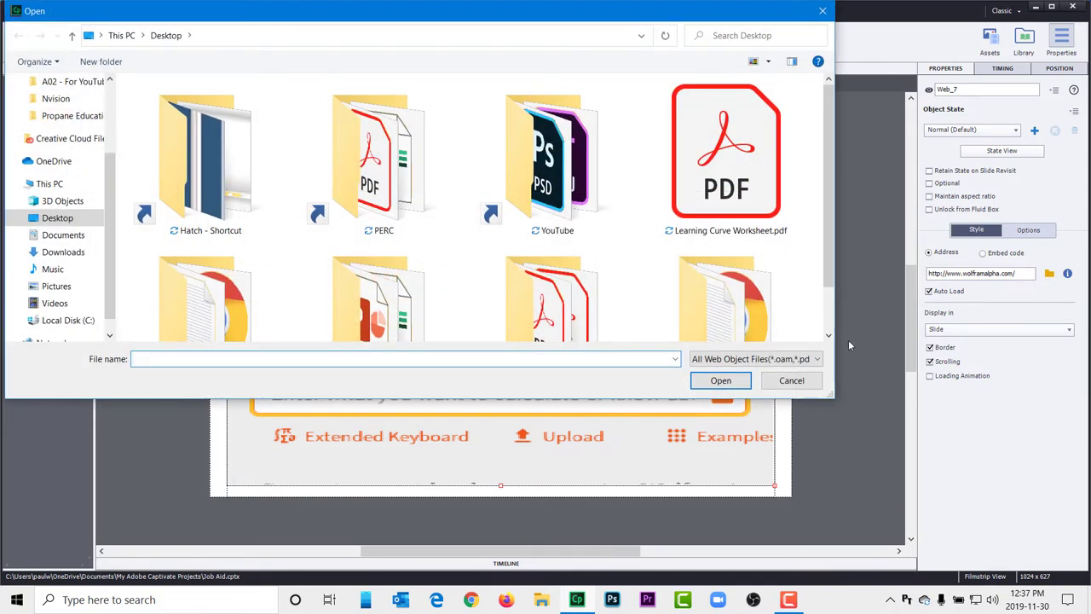
click(741, 174)
click(720, 380)
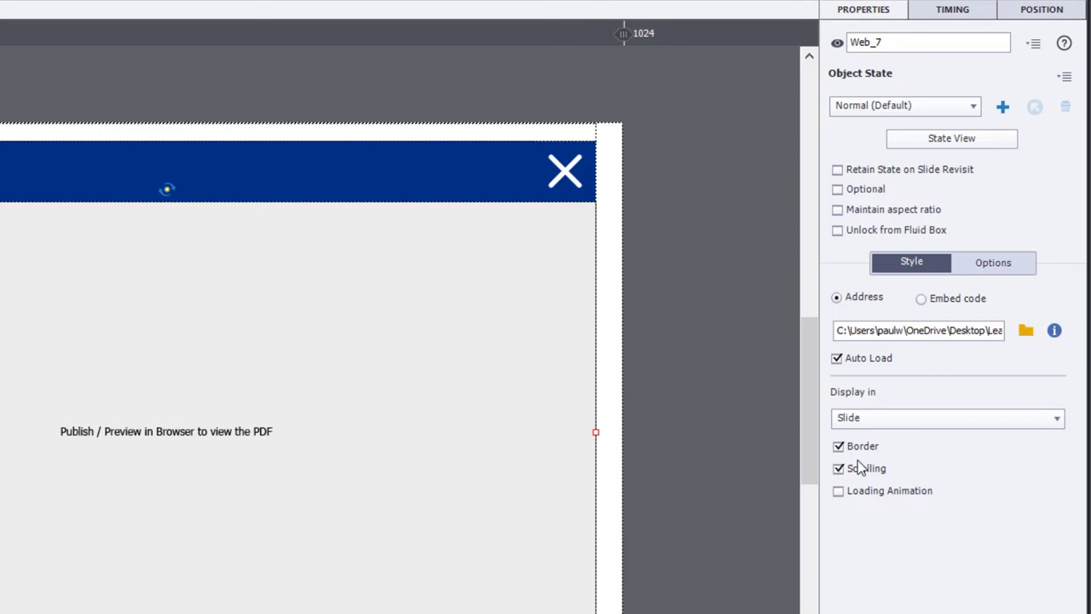
Set Web_7's Display For timing to Rest of Slide instead of 3 seconds
click(960, 13)
click(929, 68)
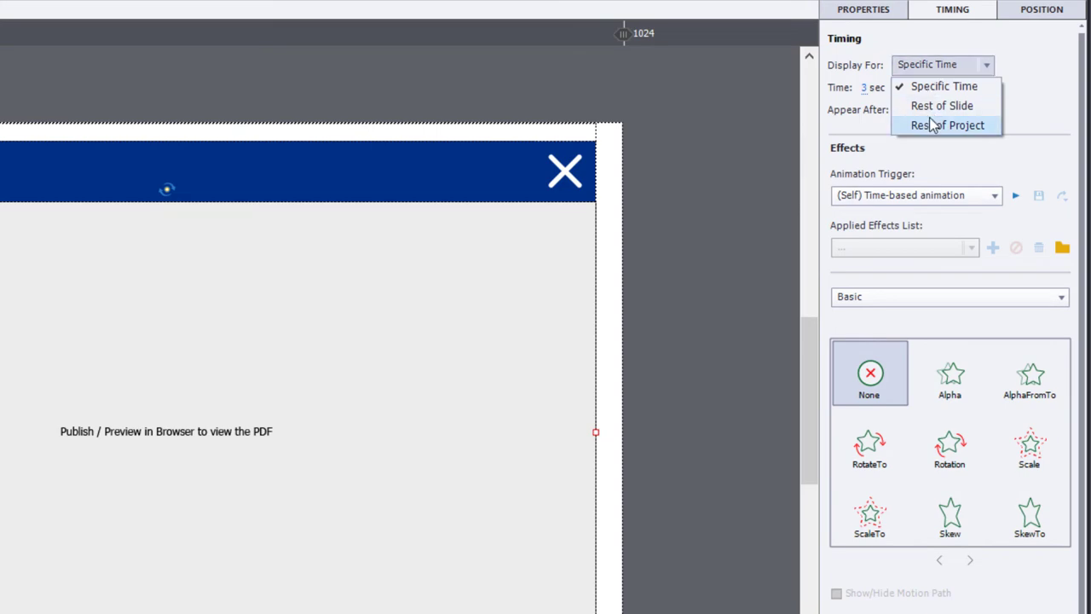
click(938, 106)
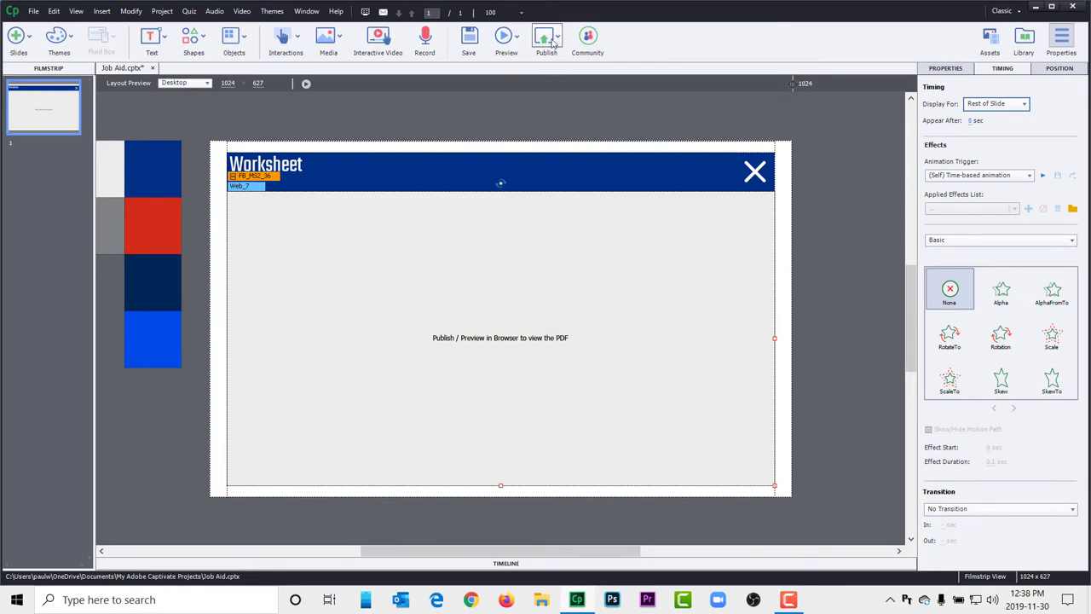
click(552, 42)
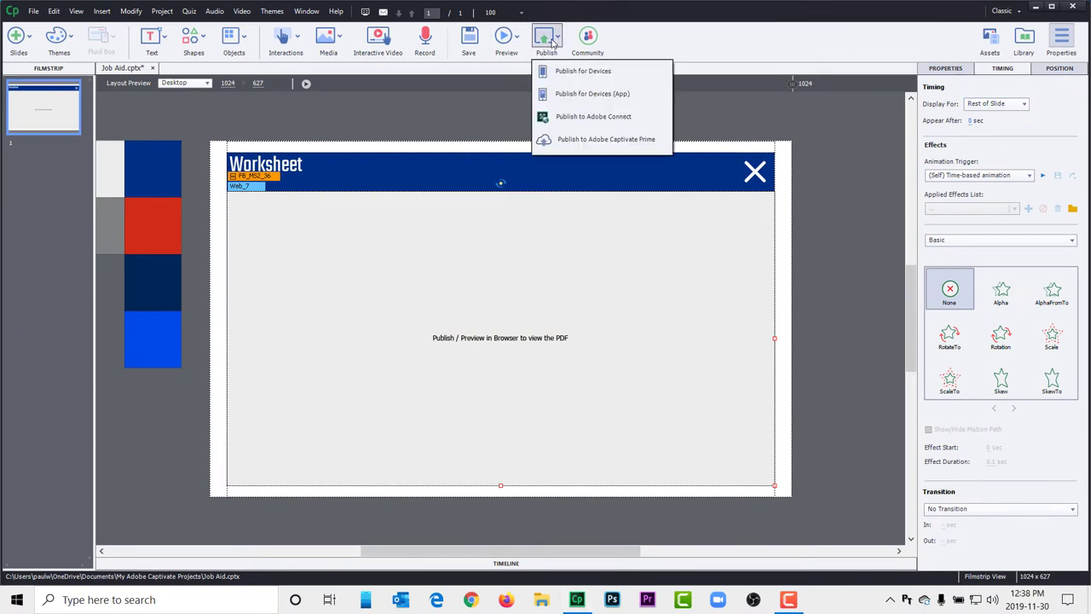
Delete the worksheet PDF from the desktop, empty the Recycle Bin, and restore Captivate
click(1035, 7)
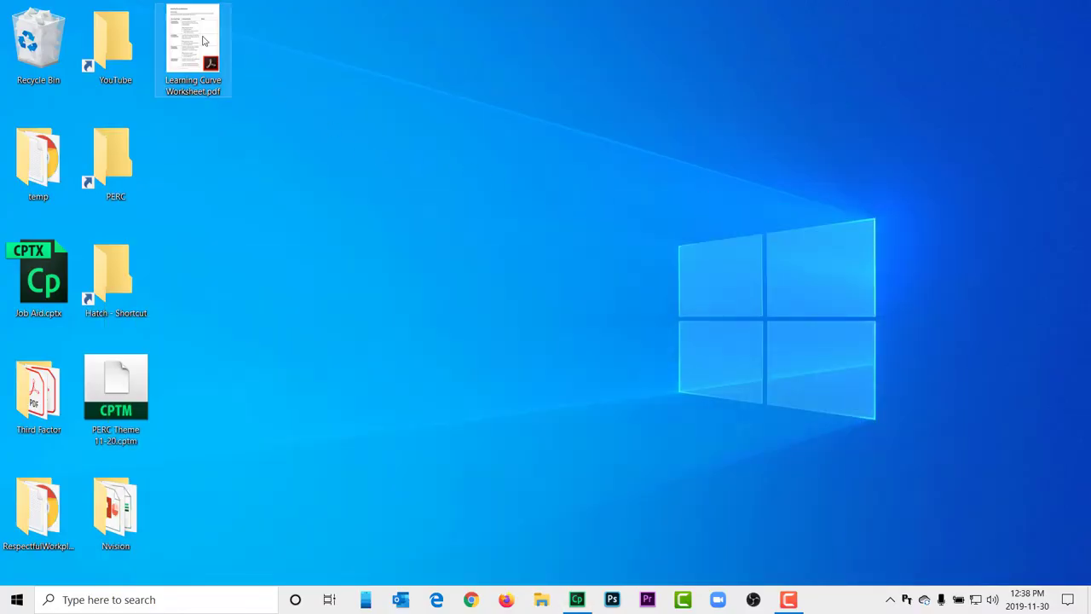
key(Delete)
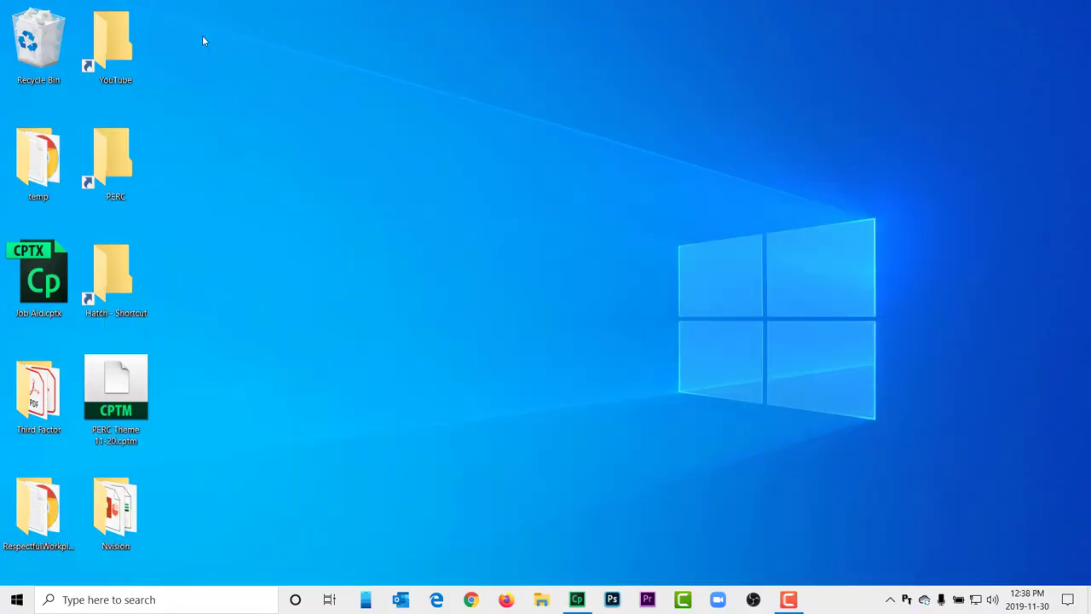
right_click(44, 51)
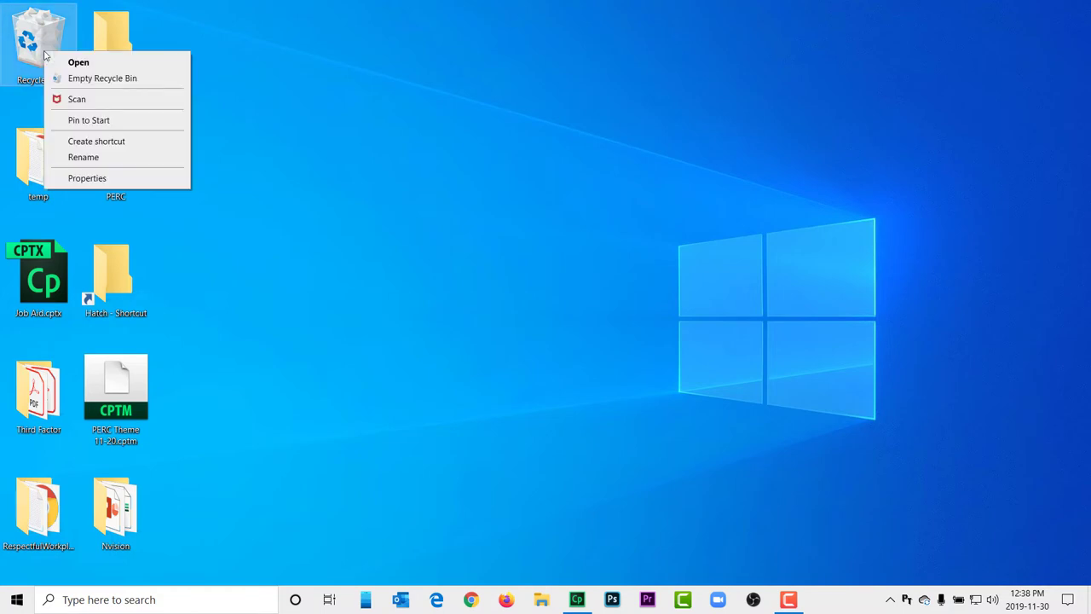
click(77, 78)
click(594, 313)
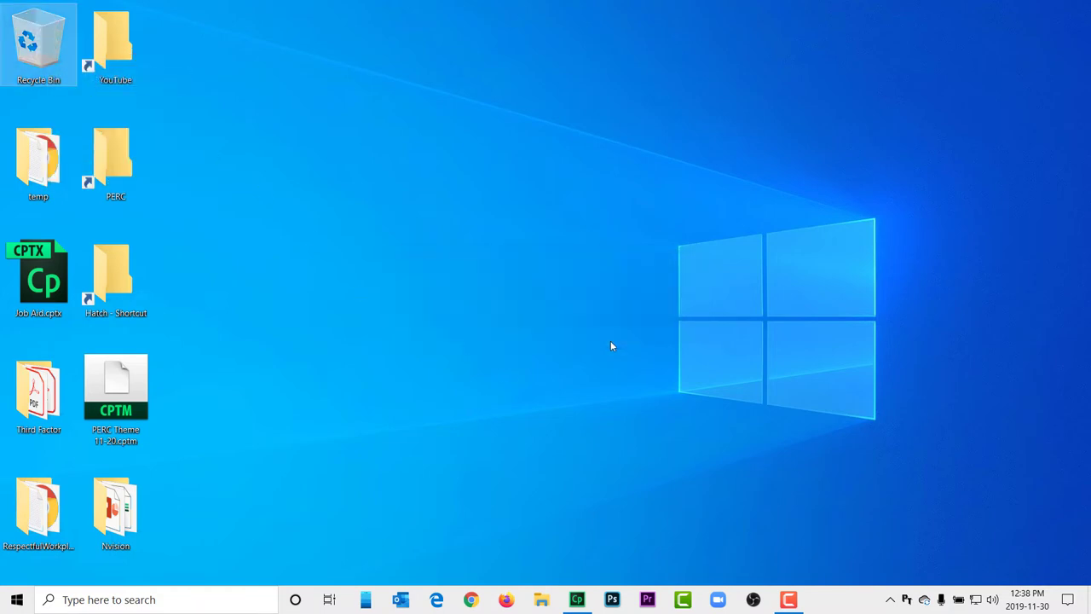
click(577, 599)
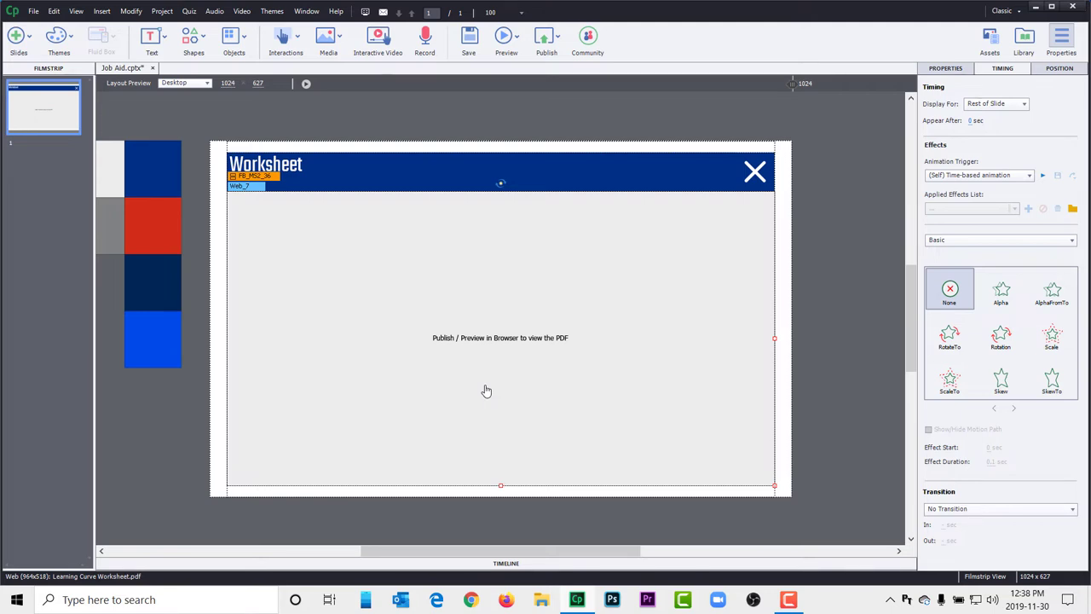
Show the Library, then bring up HTML5 Publish for Devices with title temp, saving to Desktop
click(1024, 38)
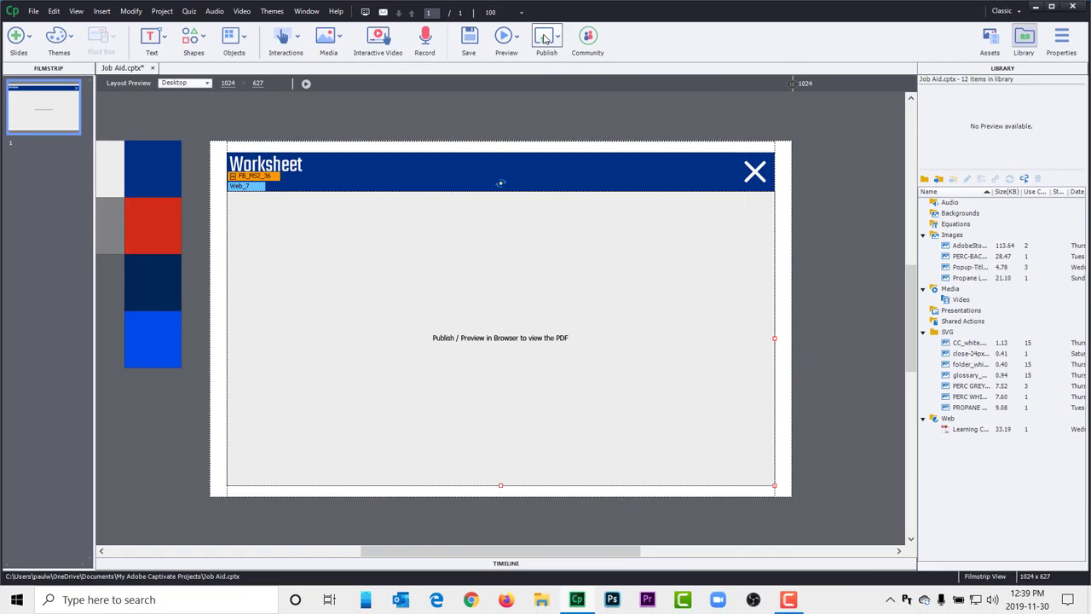
click(544, 39)
click(579, 92)
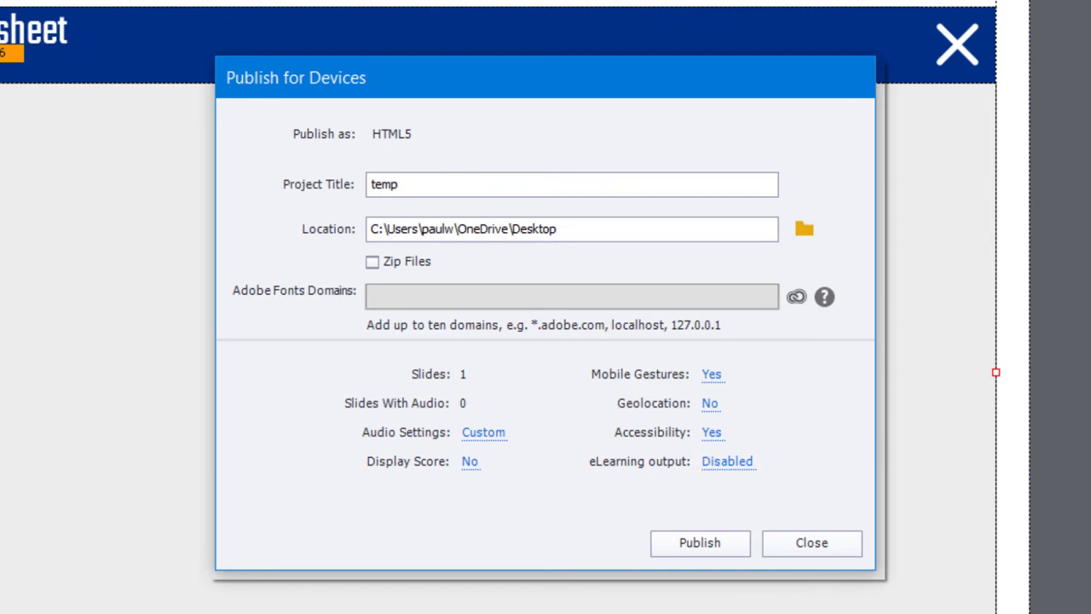
Publish to HTML5, play the Chrome preview, and scroll the embedded Learning Curve Worksheet PDF
click(700, 543)
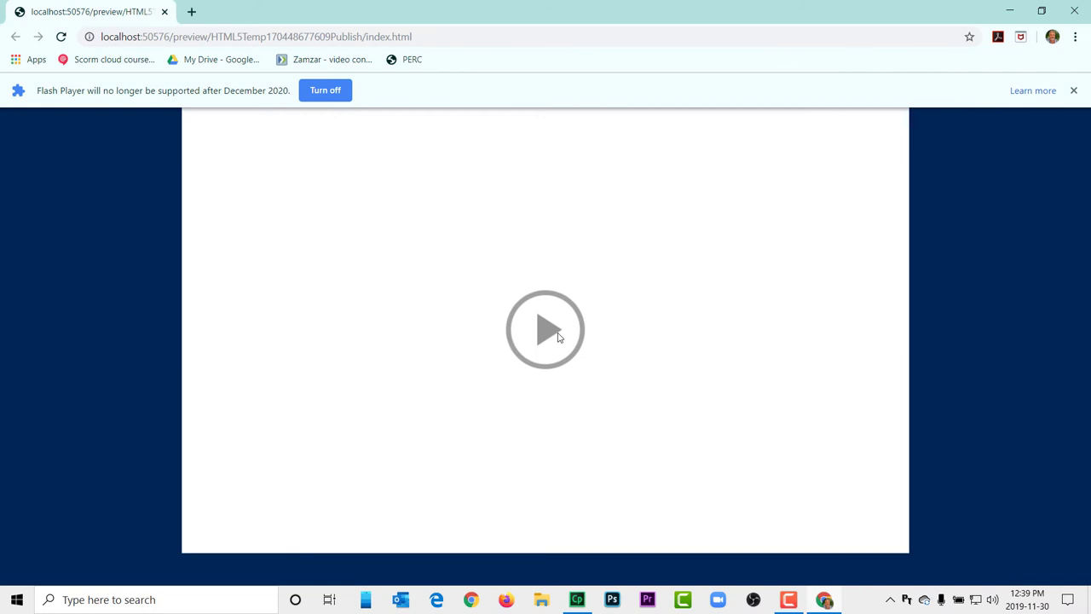
click(558, 337)
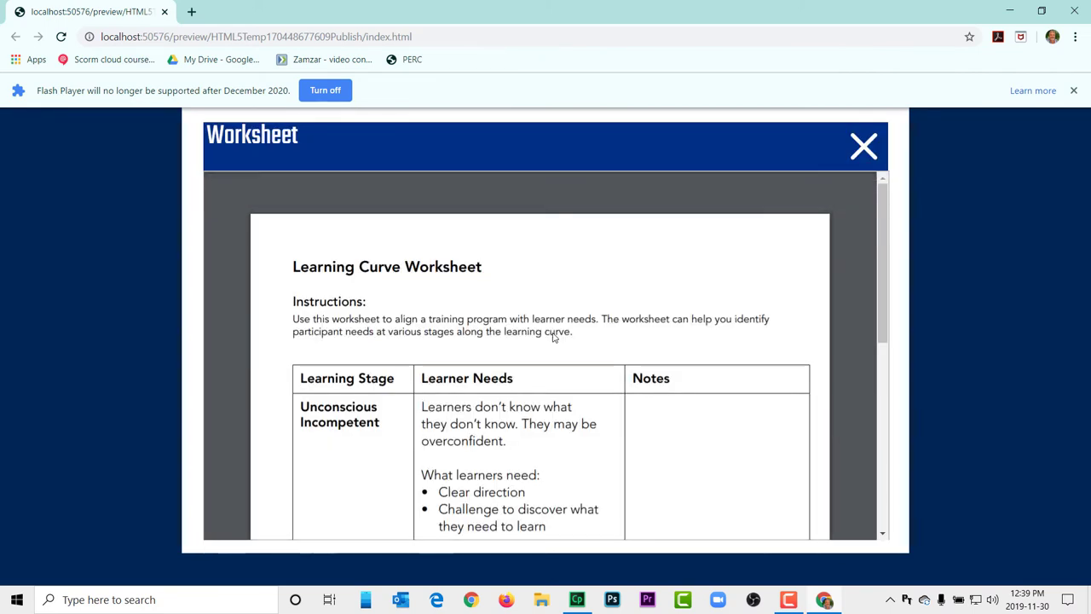
scroll(647, 338, down, 5)
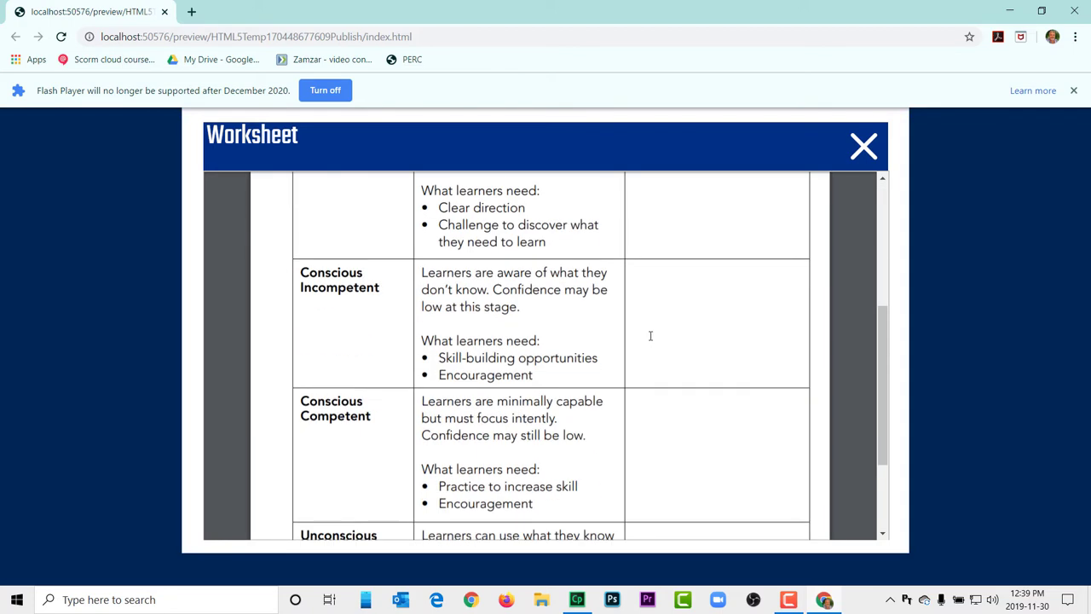
scroll(650, 336, up, 5)
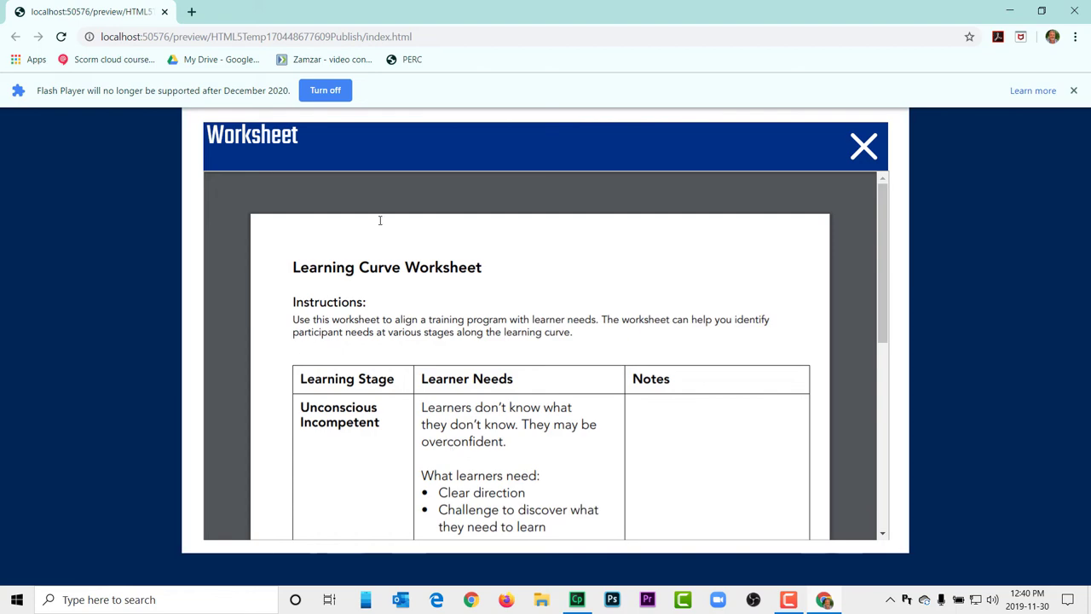
Minimize Chrome and Captivate, then browse temp > wor > wo_10791 to data-170448570187.pdf
click(1018, 11)
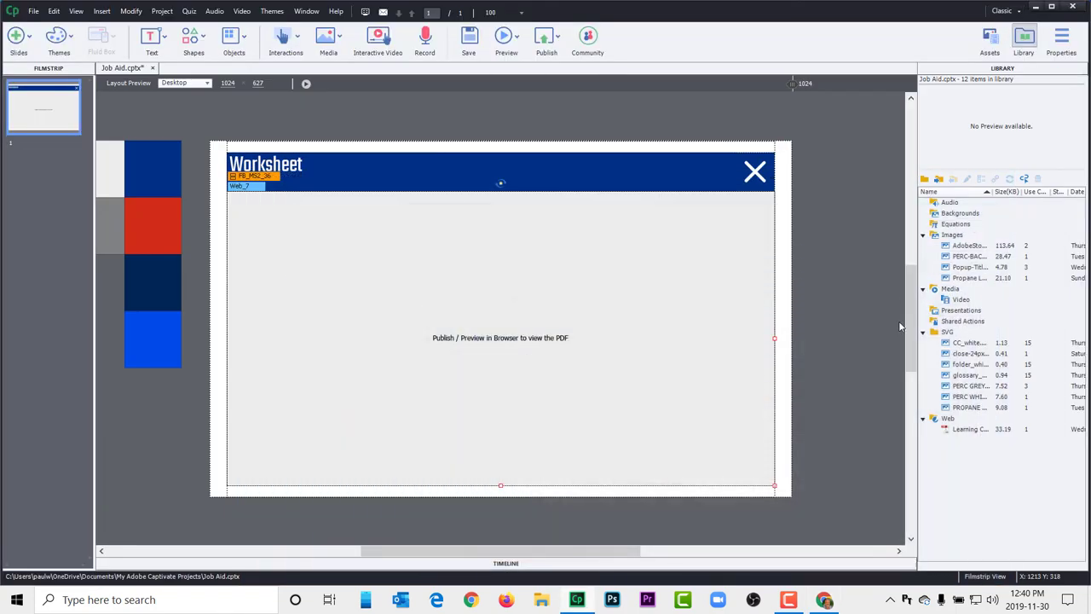
click(1035, 7)
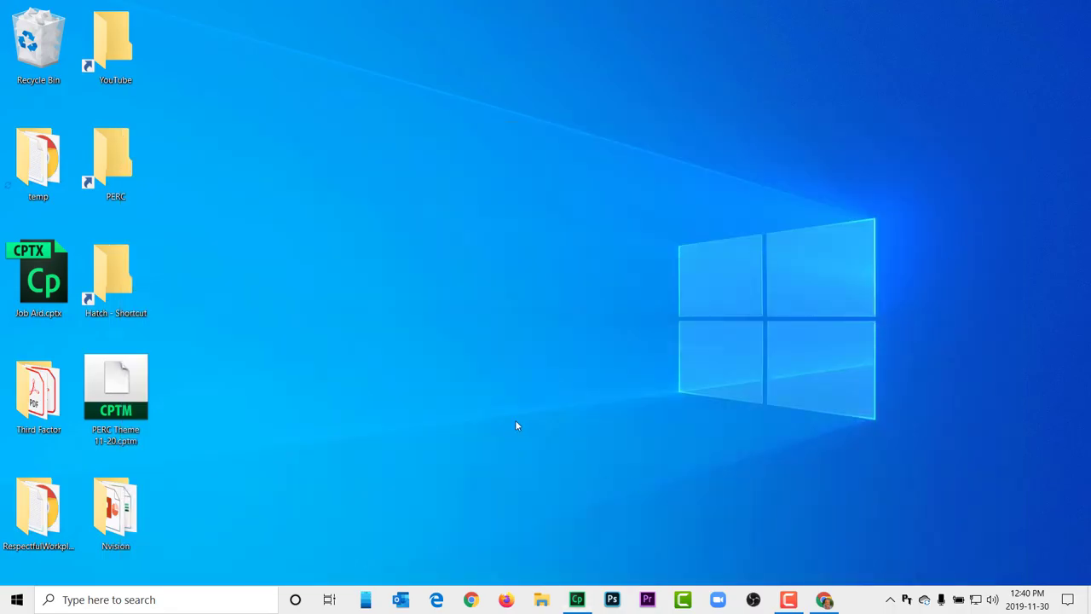
double_click(41, 165)
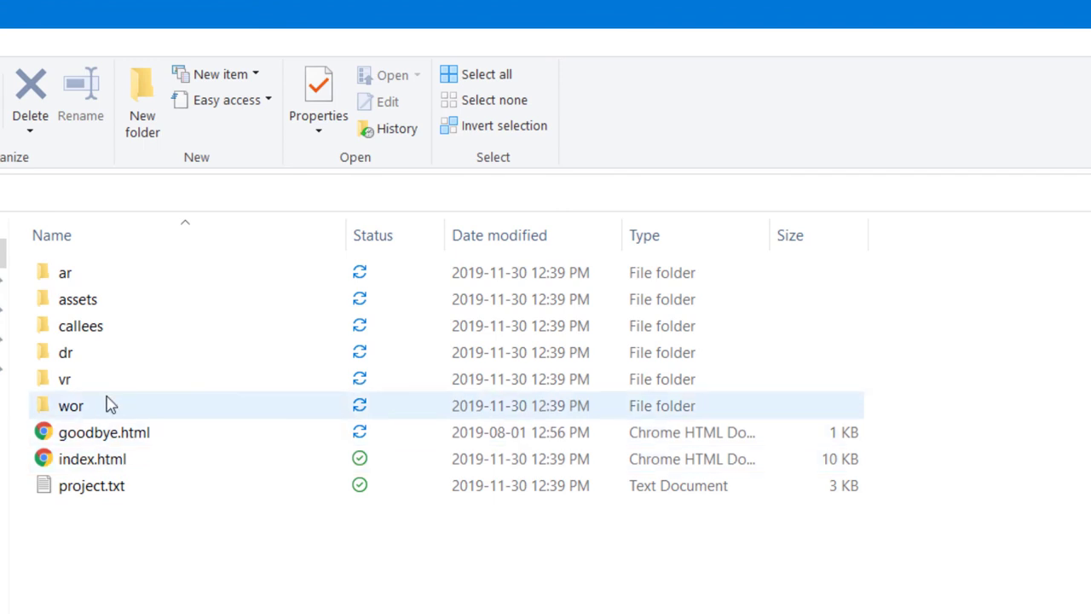
mouse_move(94, 409)
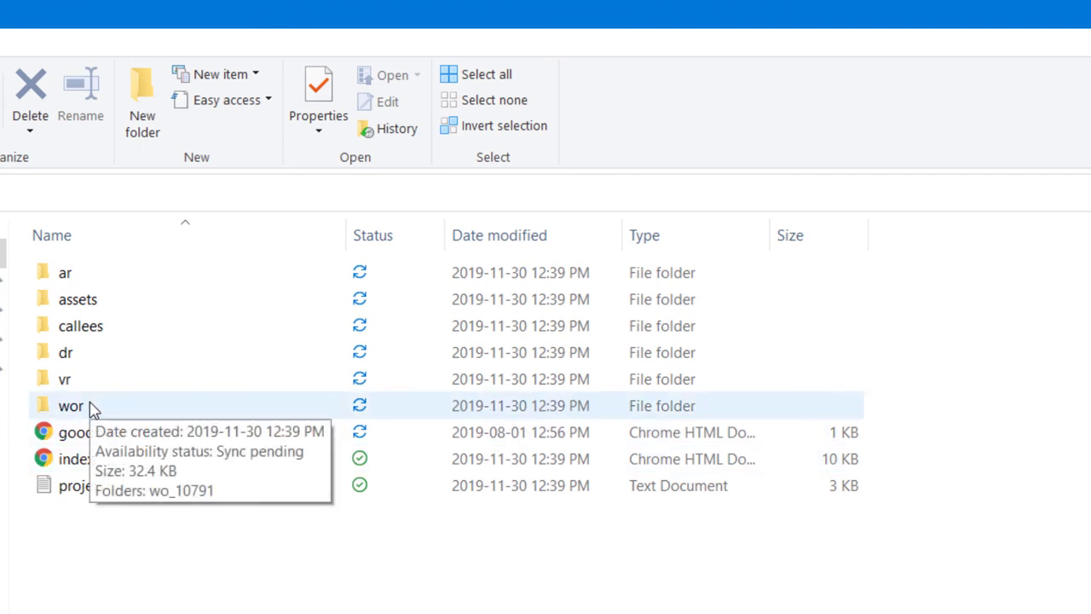
double_click(94, 408)
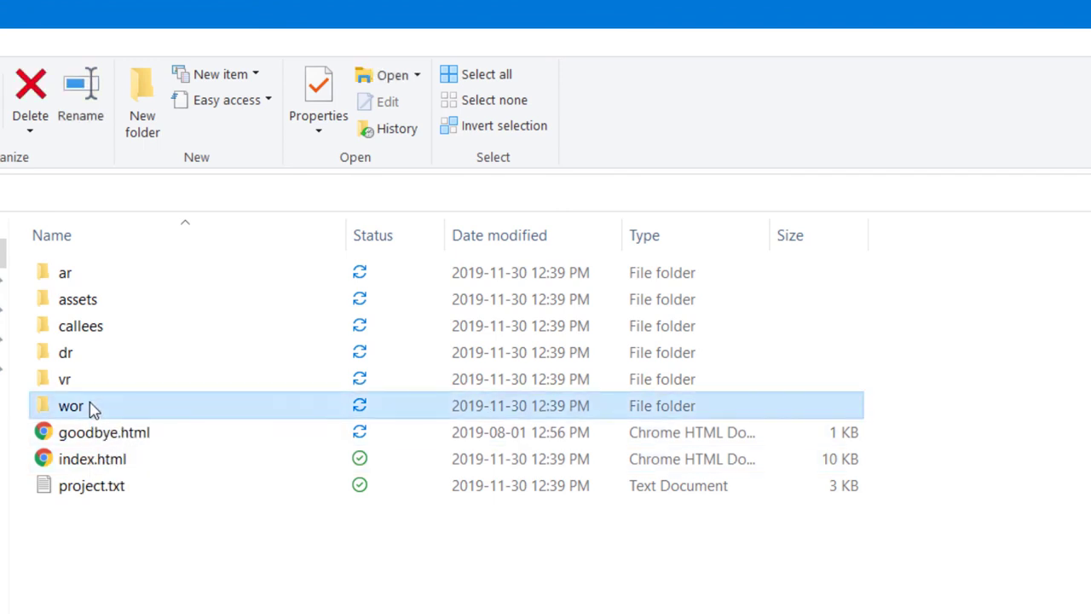
double_click(122, 284)
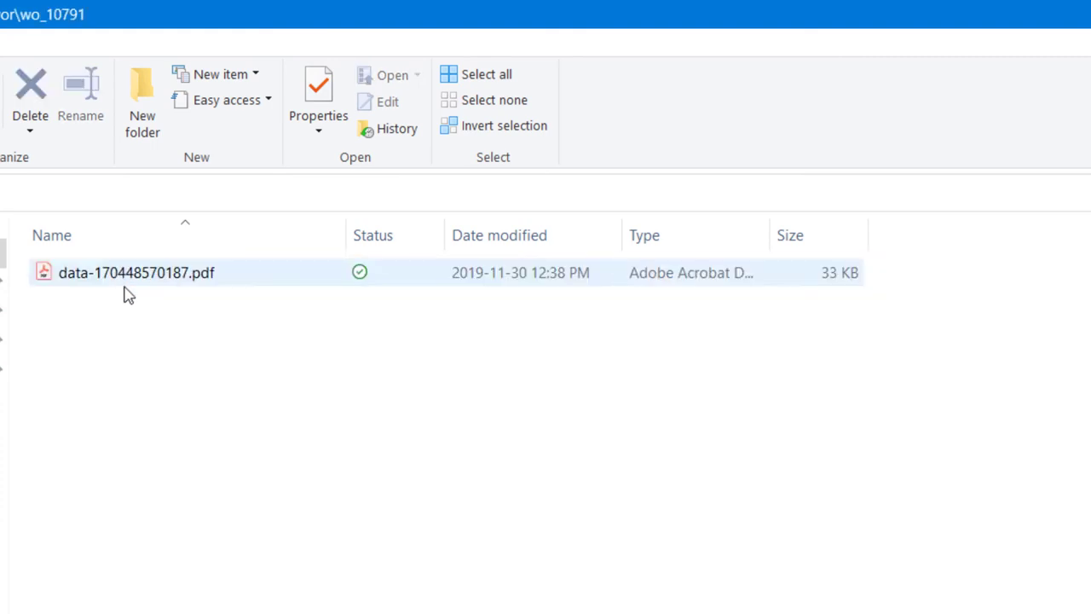
click(195, 283)
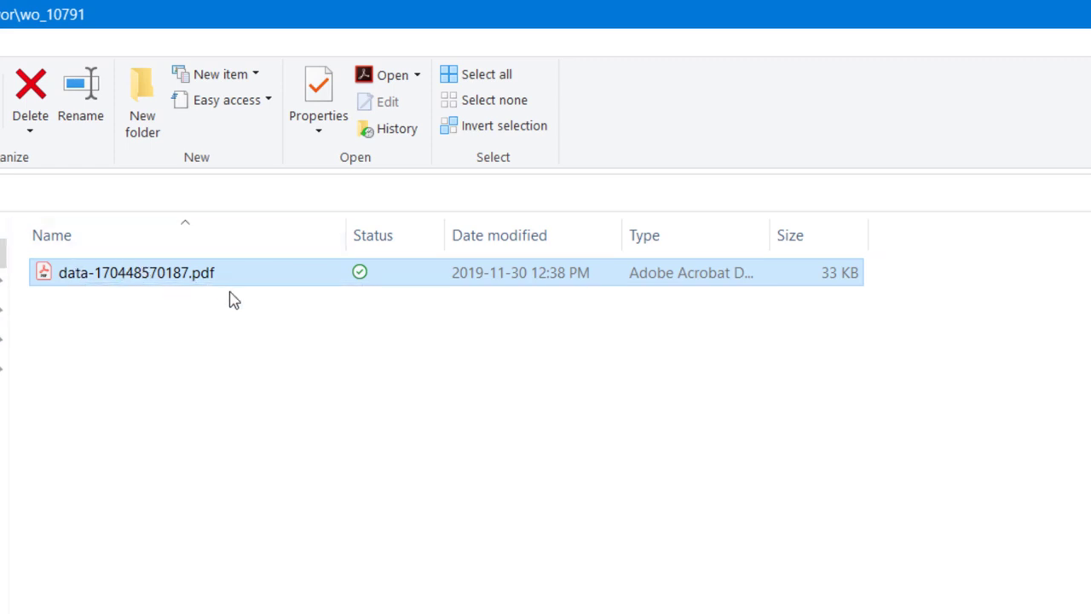
right_click(188, 279)
Dismiss the PDF's context menu without choosing an action
click(131, 344)
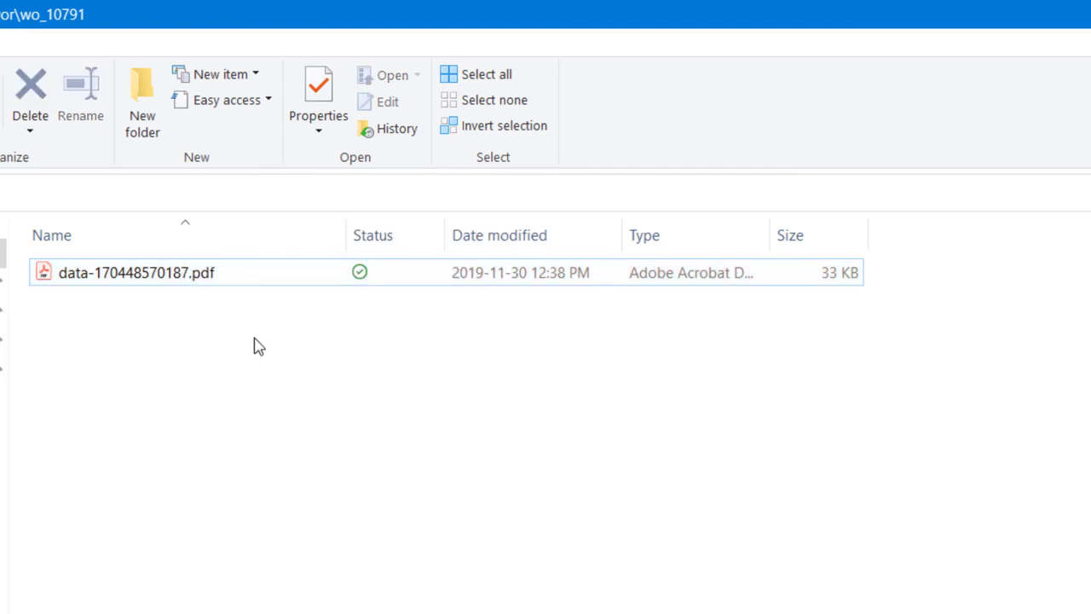